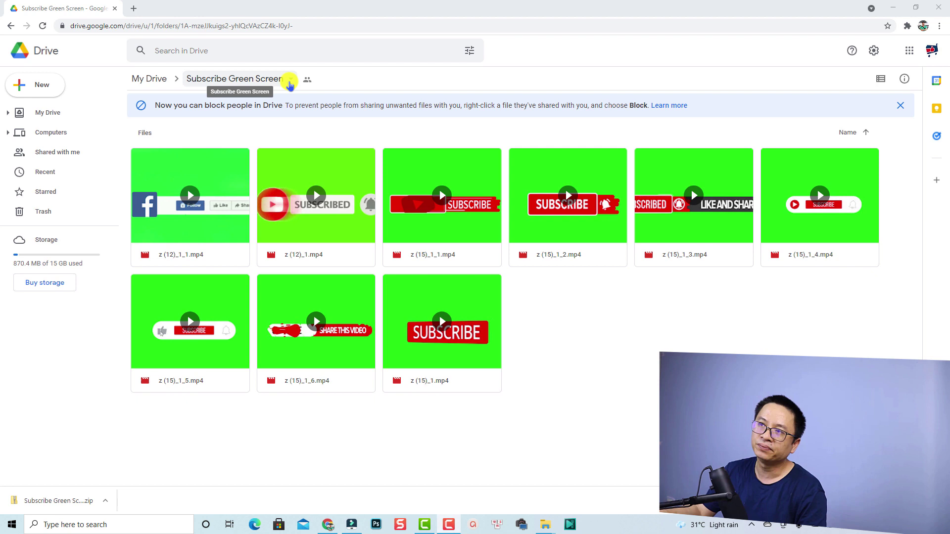
# Step: Download the Subscribe Green Screen folder again as a zip from its breadcrumb menu
pyautogui.click(290, 81)
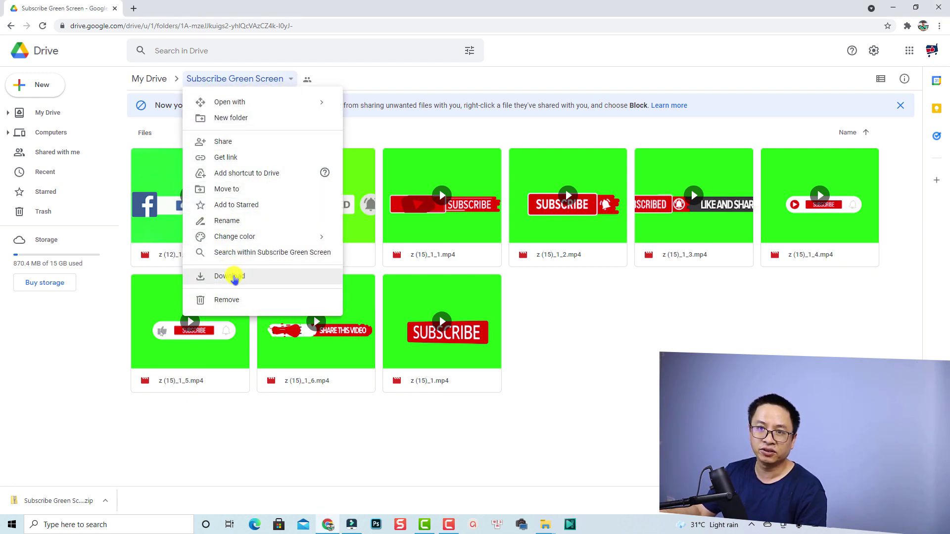
pyautogui.click(232, 277)
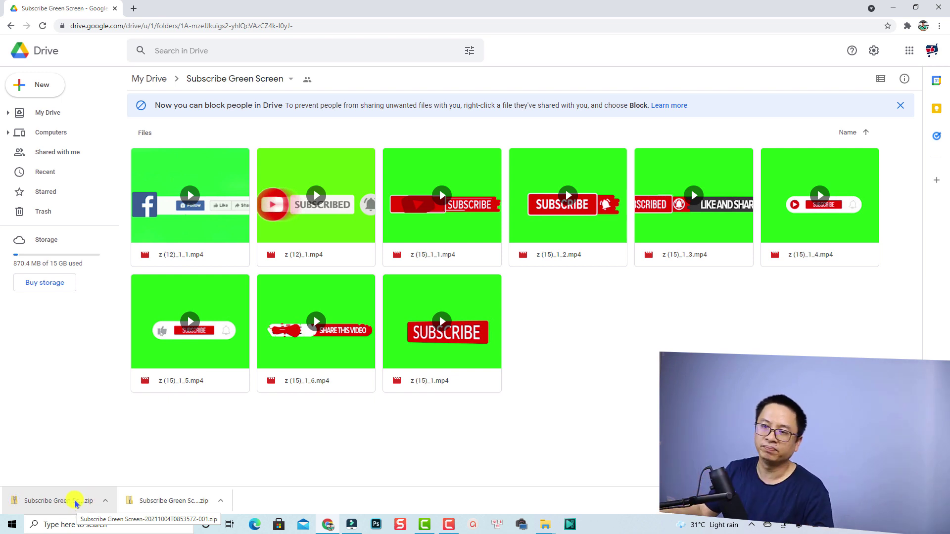
# Step: Find the downloaded zip in File Explorer and extract it to its own folder with 7-Zip
pyautogui.rightClick(71, 501)
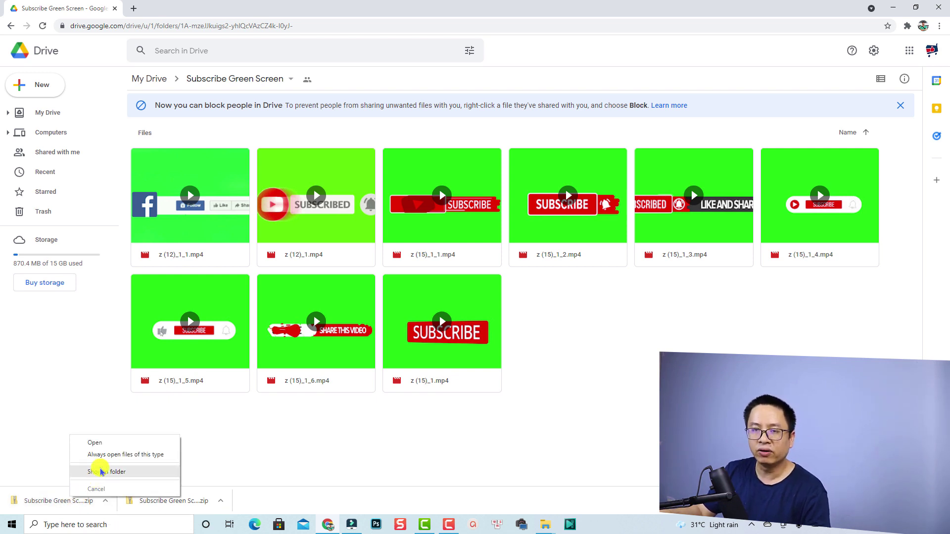
pyautogui.click(102, 472)
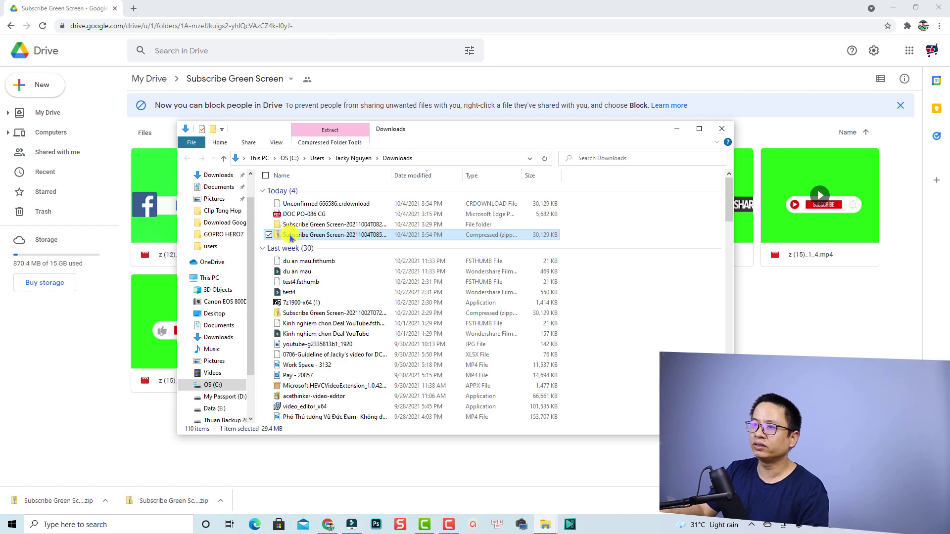
pyautogui.rightClick(291, 237)
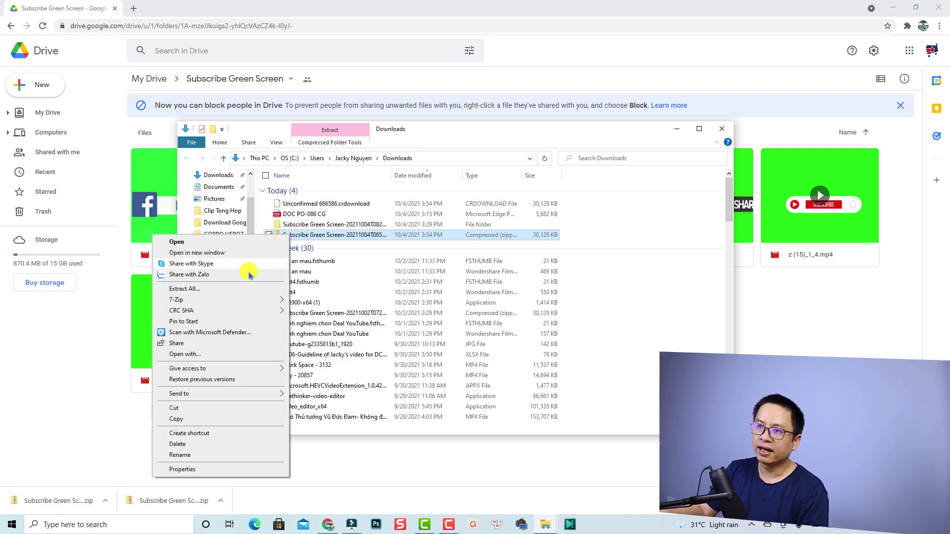
pyautogui.moveTo(216, 300)
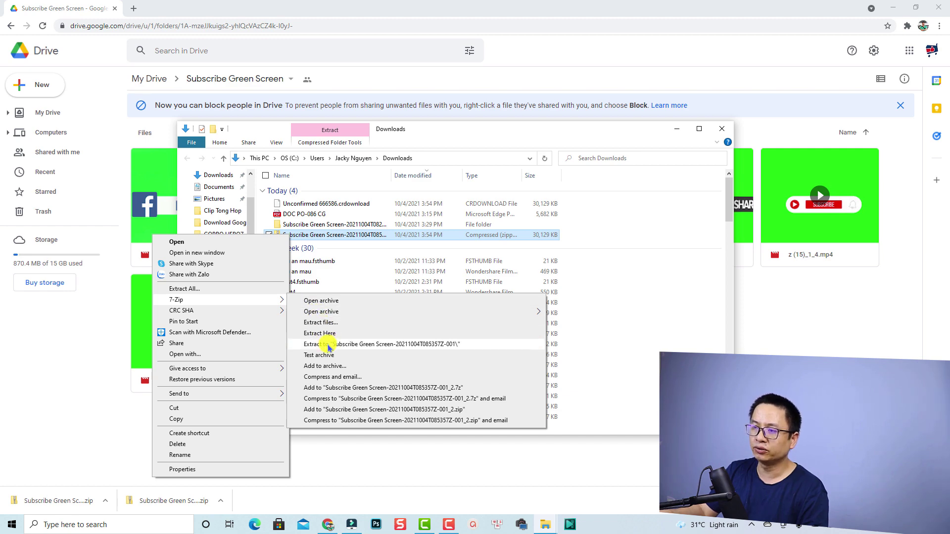
pyautogui.click(367, 348)
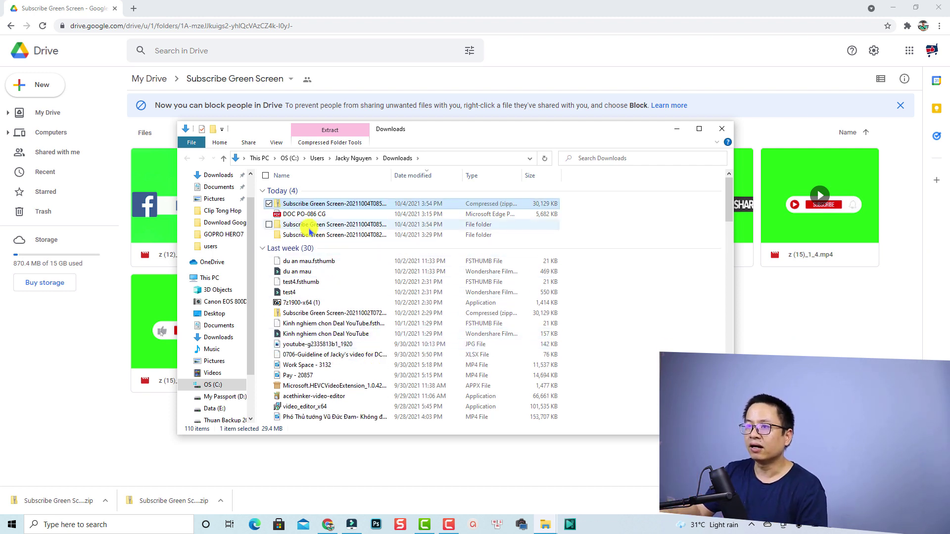
# Step: Open the extracted Subscribe Green Screen folder with its nine clips, then bring up Filmora
pyautogui.doubleClick(297, 234)
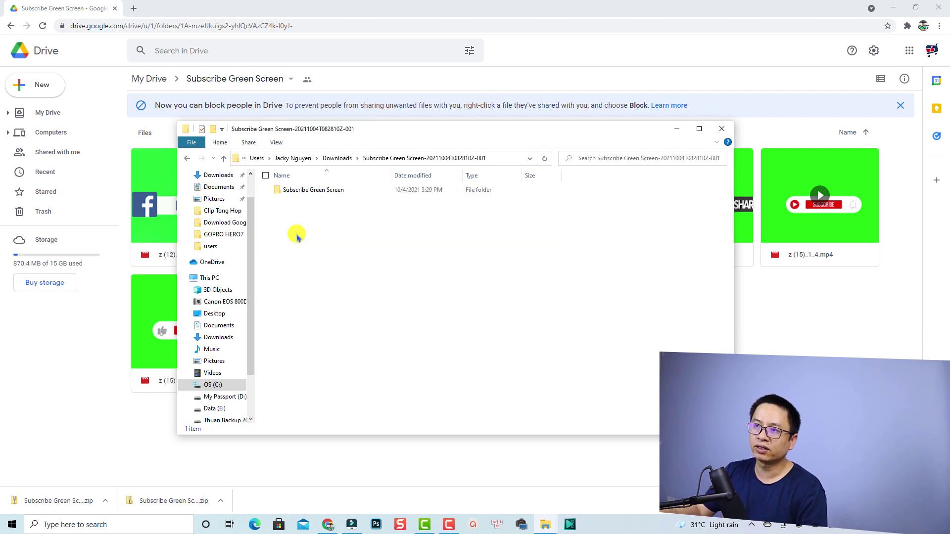
pyautogui.doubleClick(298, 193)
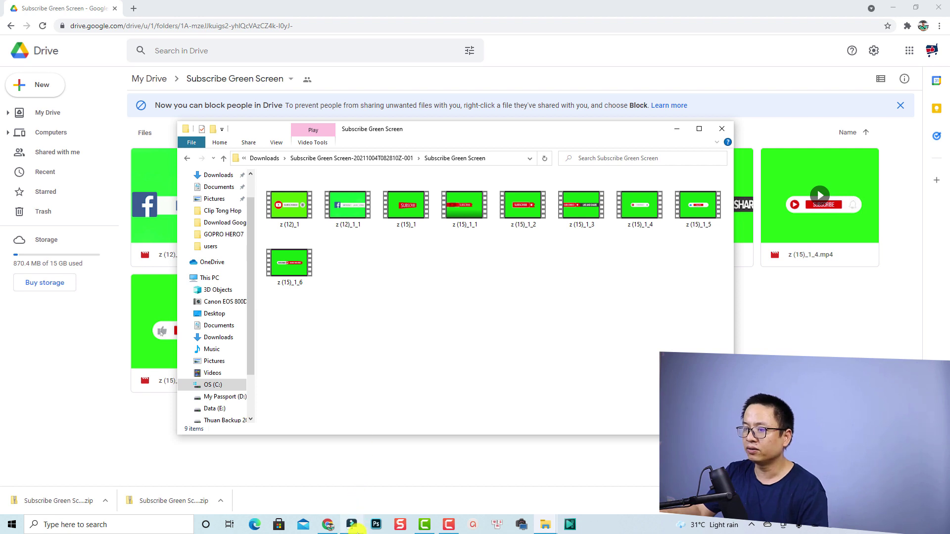
pyautogui.click(352, 525)
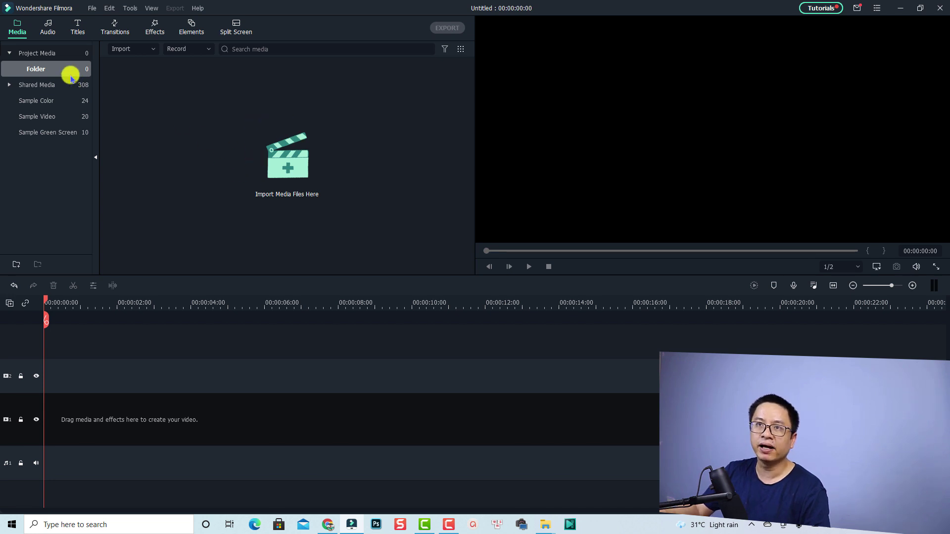
# Step: Import all nine green-screen subscribe clips from Explorer into Filmora's media panel
pyautogui.click(544, 526)
pyautogui.click(597, 483)
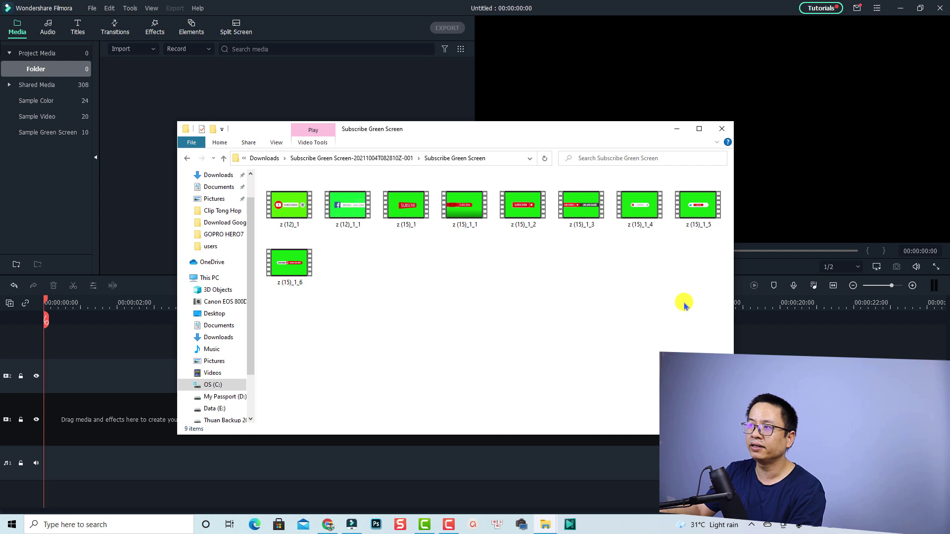
pyautogui.moveTo(699, 291); pyautogui.dragTo(276, 194)
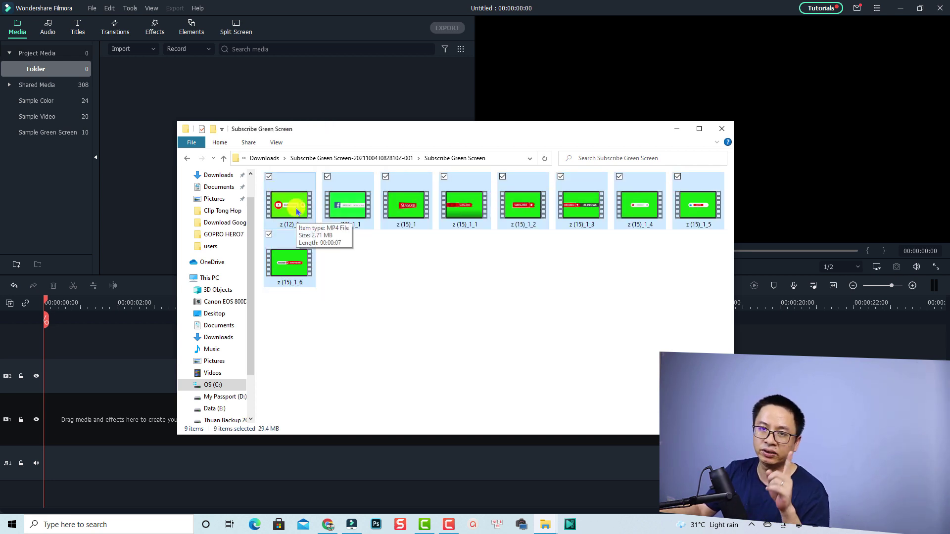
pyautogui.moveTo(289, 208); pyautogui.dragTo(182, 93)
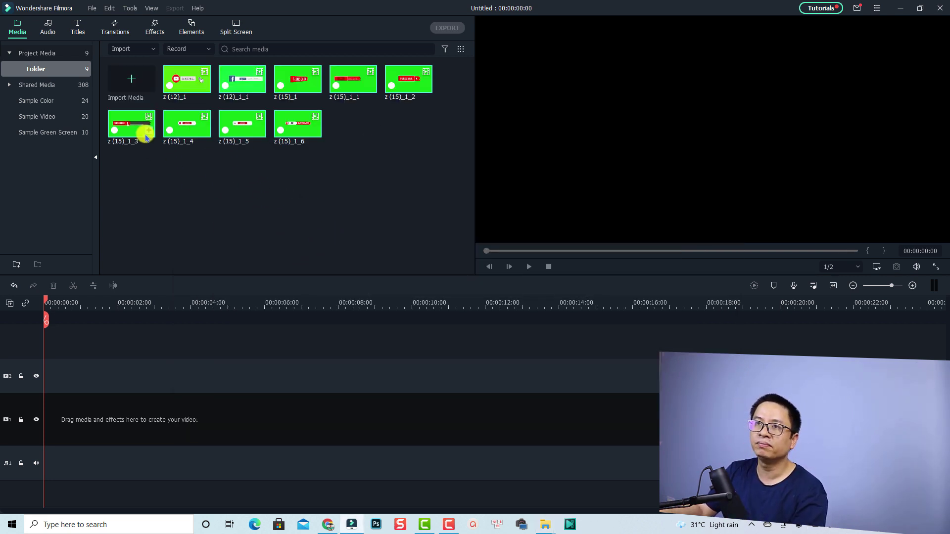
pyautogui.moveTo(426, 184)
pyautogui.mouseDown()
pyautogui.moveTo(160, 71)
pyautogui.moveTo(168, 75)
pyautogui.mouseUp()
pyautogui.rightClick(189, 85)
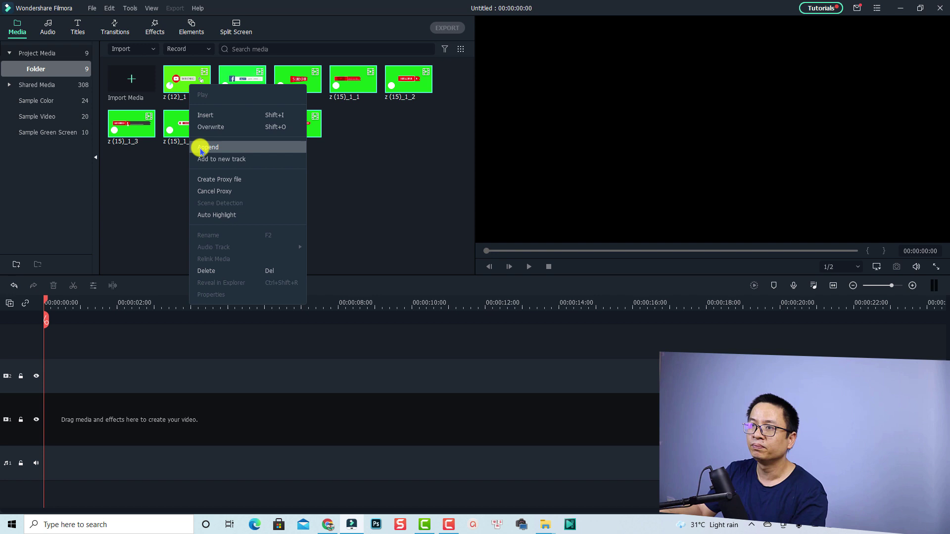
pyautogui.click(210, 192)
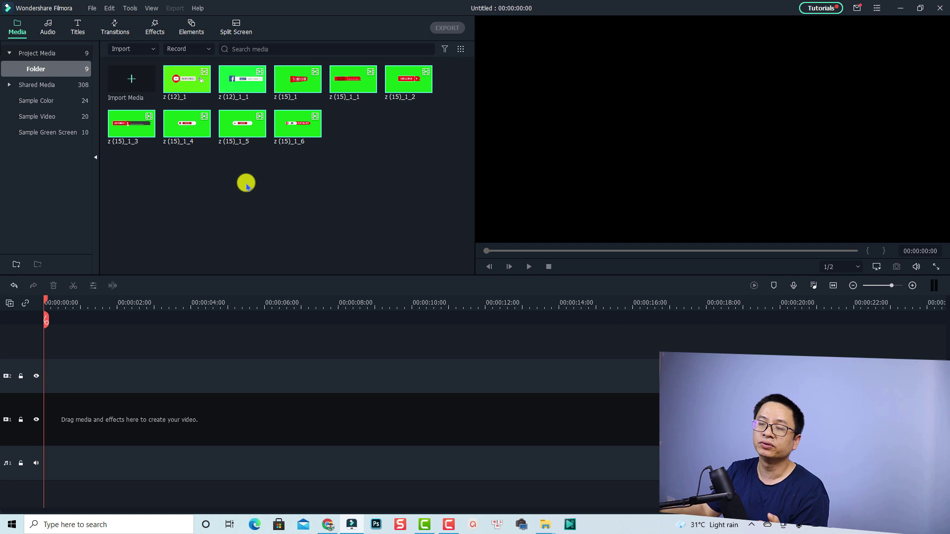
# Step: Add the Food, Plating Food and Cherry Blossom sample videos to the timeline and zoom to fit
pyautogui.click(39, 116)
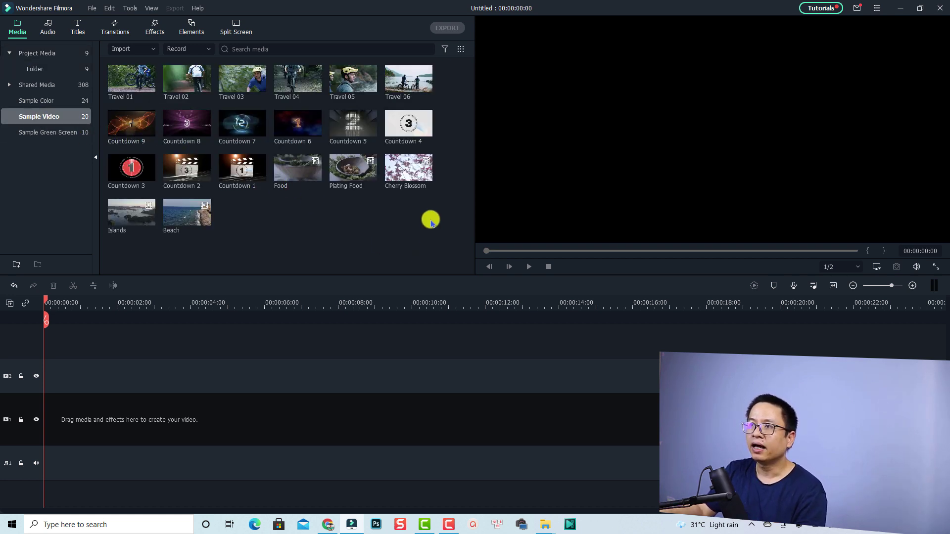
pyautogui.keyDown('shift'); pyautogui.click(303, 172); pyautogui.keyUp('shift')
pyautogui.moveTo(292, 172); pyautogui.dragTo(43, 421)
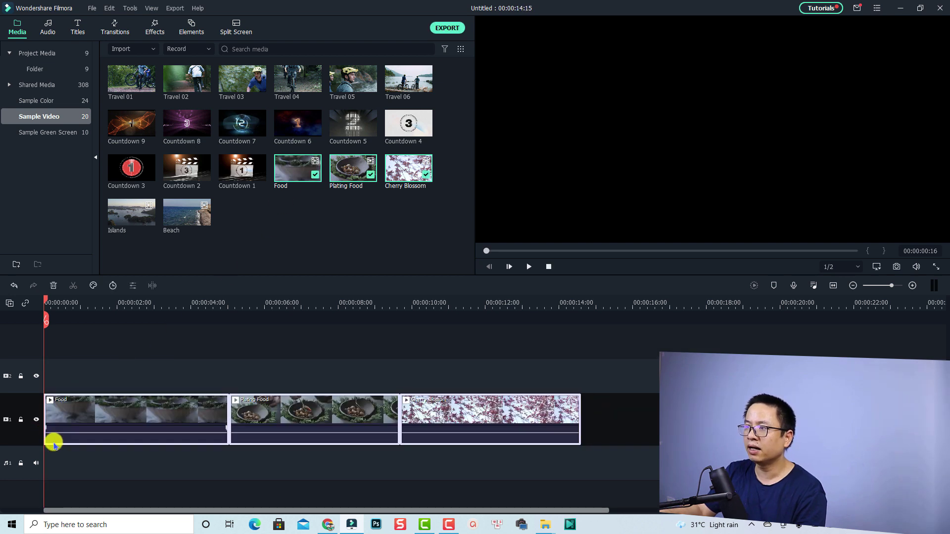
pyautogui.click(833, 287)
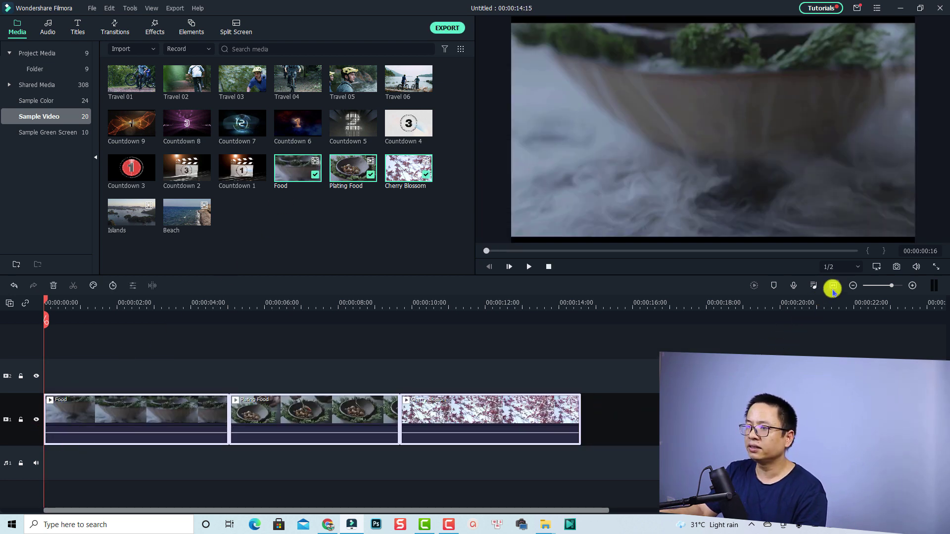
pyautogui.click(162, 304)
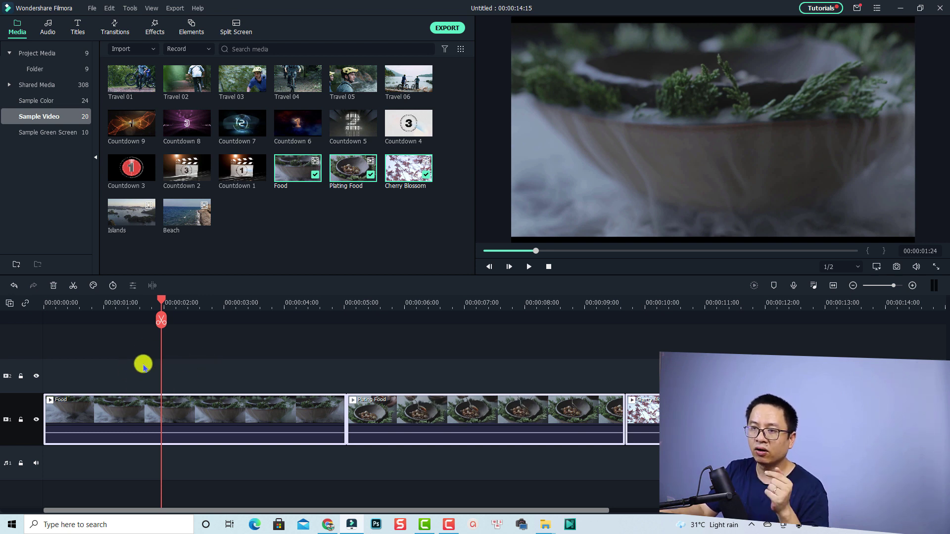
# Step: Place clip z (15)_1_3 on track 2 above Food, aligned with the playhead near two seconds
pyautogui.click(35, 68)
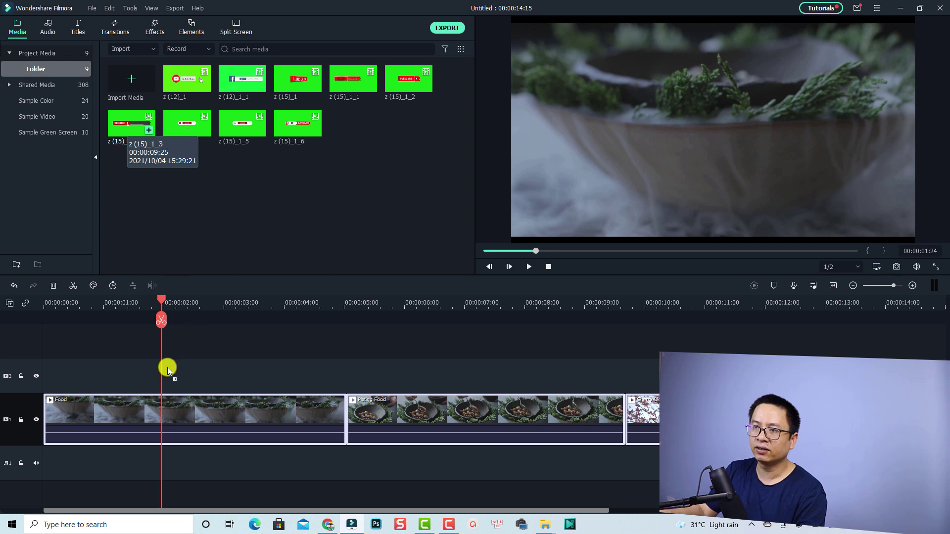
pyautogui.moveTo(168, 368); pyautogui.dragTo(166, 367)
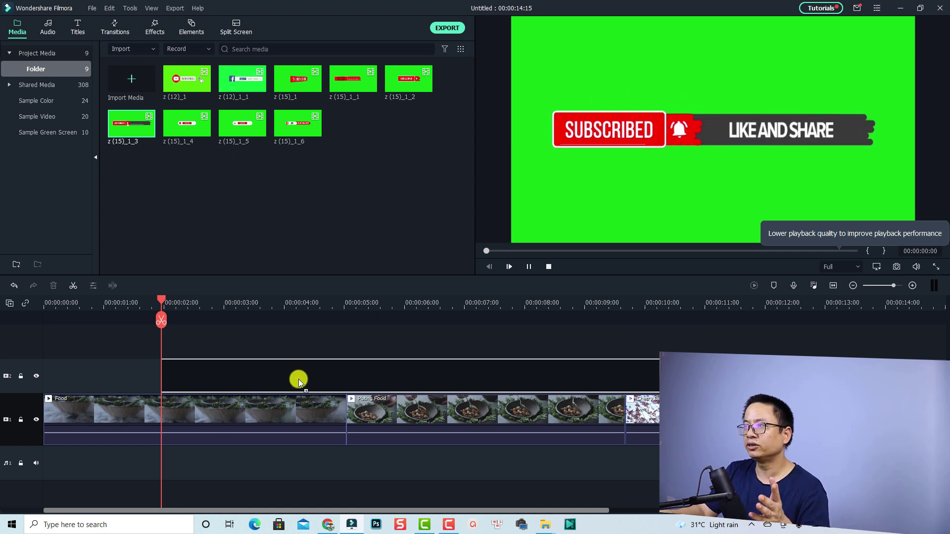
pyautogui.moveTo(161, 375); pyautogui.dragTo(299, 381)
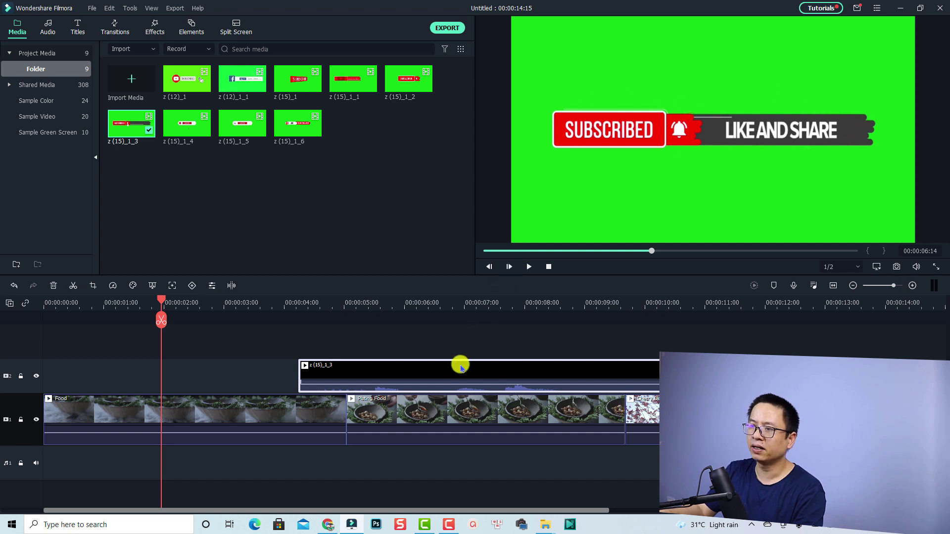
pyautogui.moveTo(446, 370); pyautogui.dragTo(312, 372)
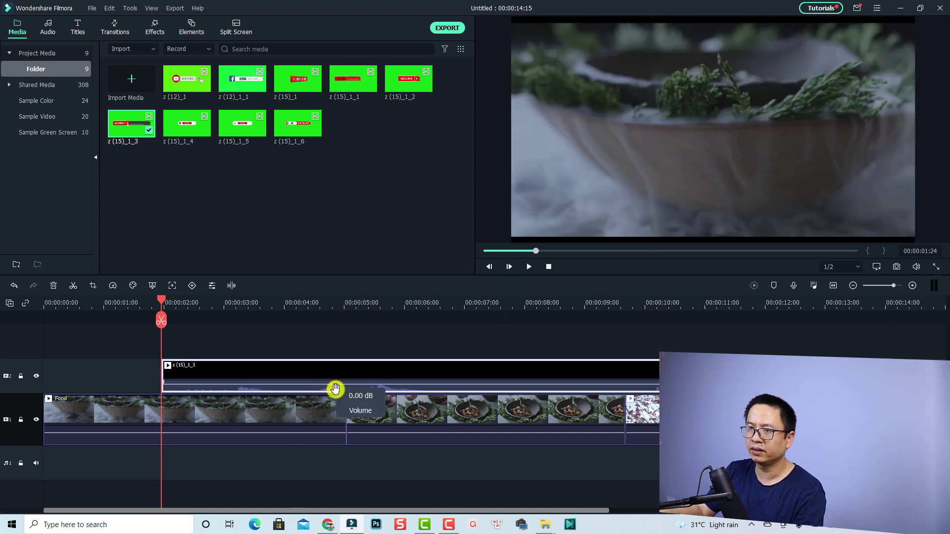
pyautogui.click(271, 306)
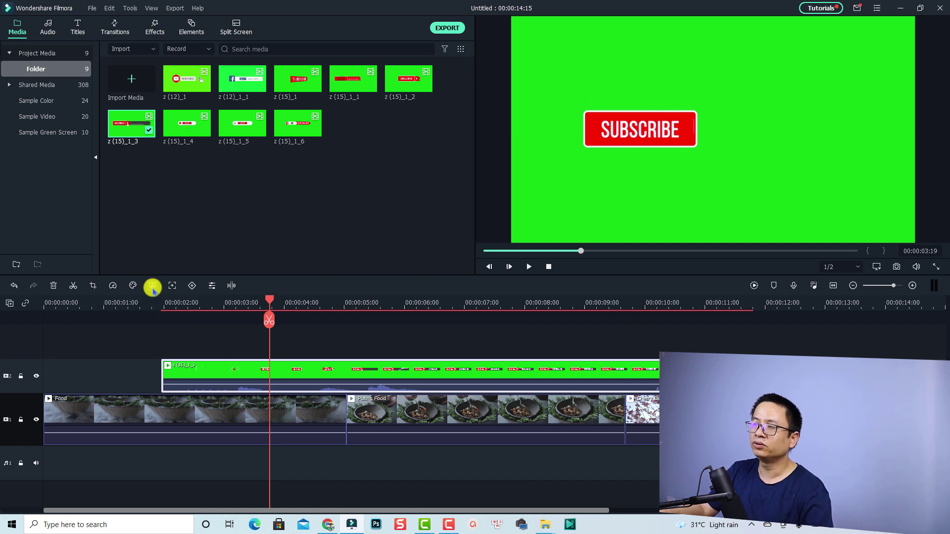
# Step: Key out the subscribe clip's green background with the Chroma Key eyedropper
pyautogui.click(153, 287)
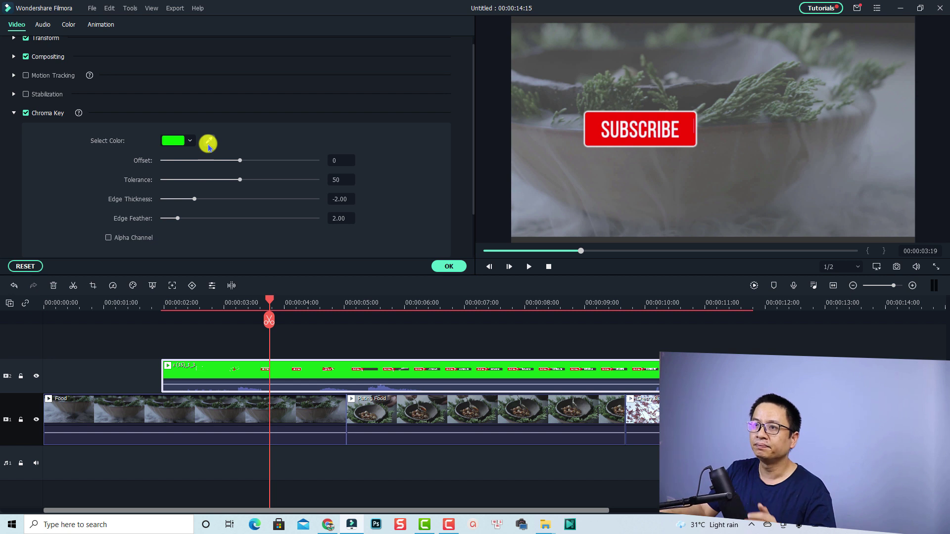
pyautogui.click(208, 143)
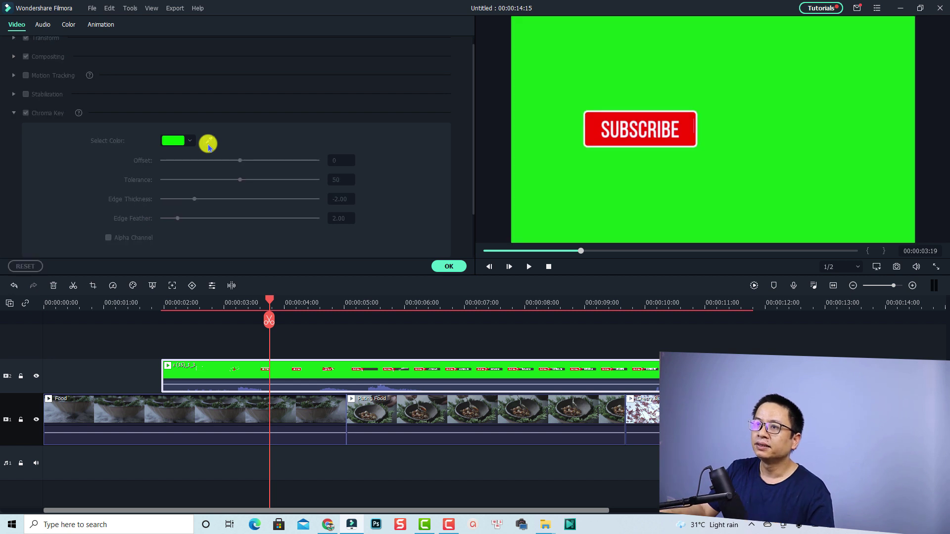
pyautogui.click(569, 154)
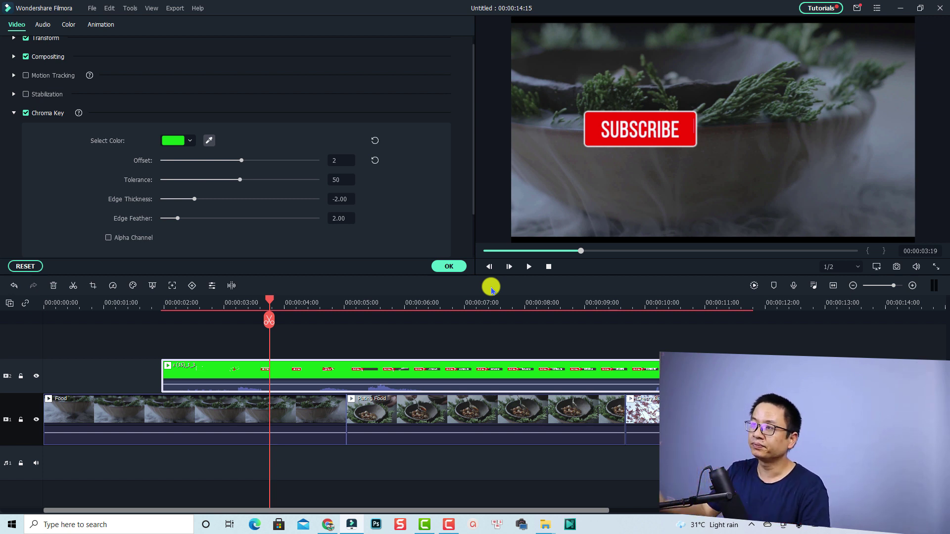
# Step: Move the subscribe button overlay lower in the preview frame
pyautogui.click(390, 307)
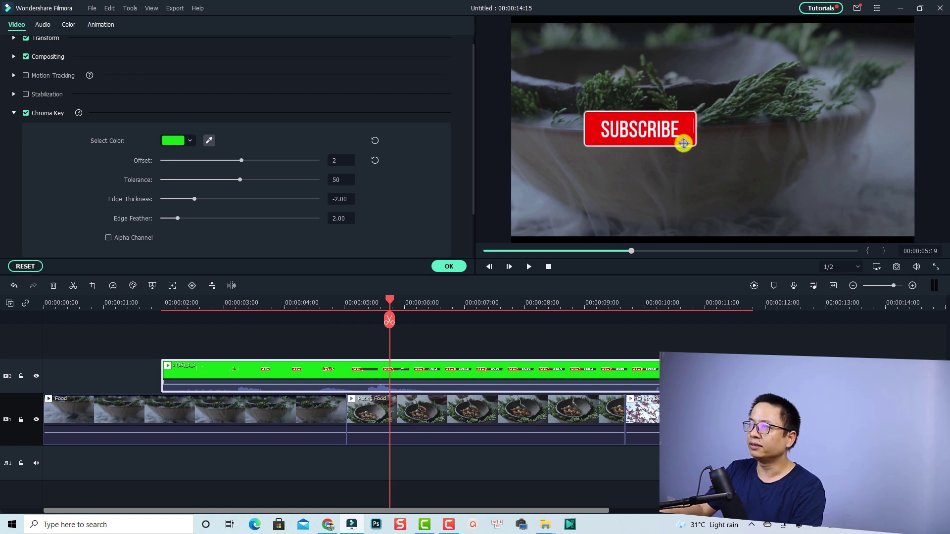
pyautogui.click(653, 127)
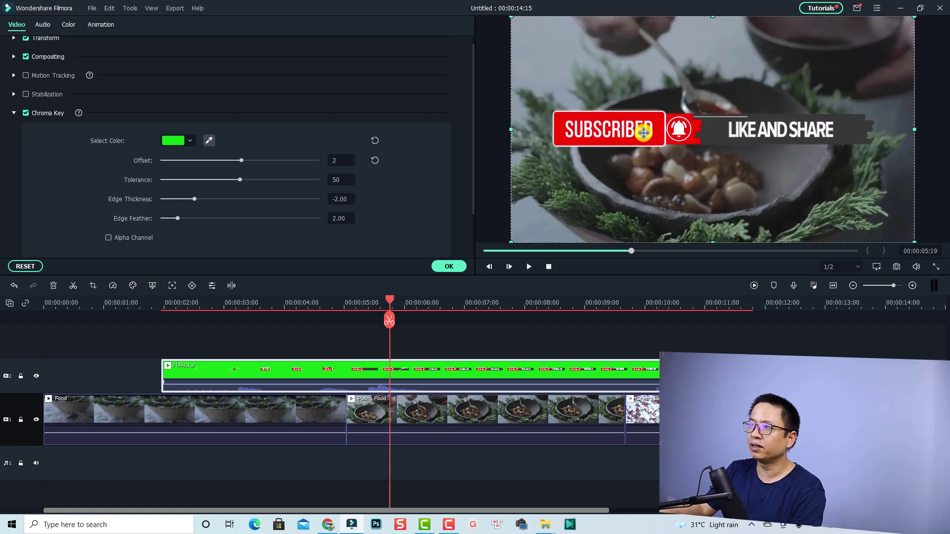
pyautogui.moveTo(643, 159); pyautogui.dragTo(655, 218)
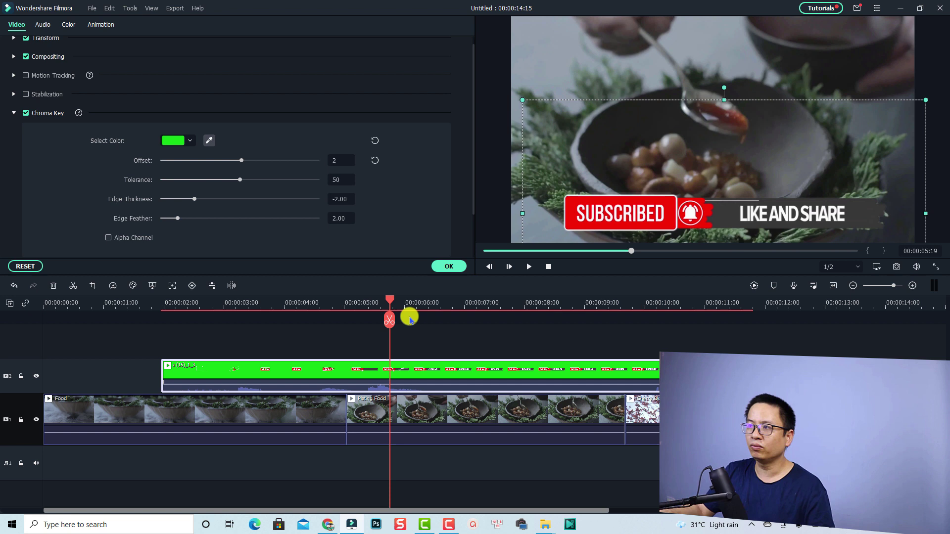
# Step: Move the playhead back near the start and render a timeline preview
pyautogui.click(83, 305)
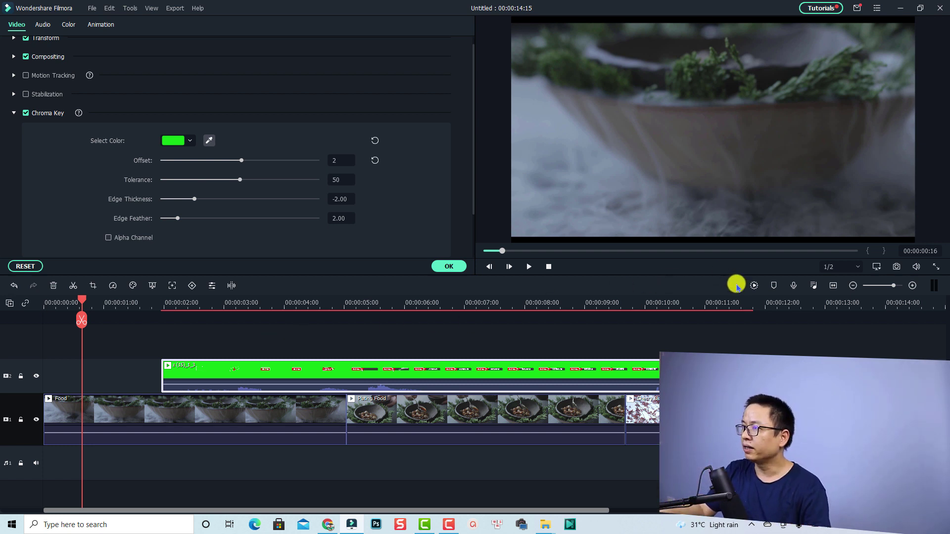
pyautogui.click(755, 286)
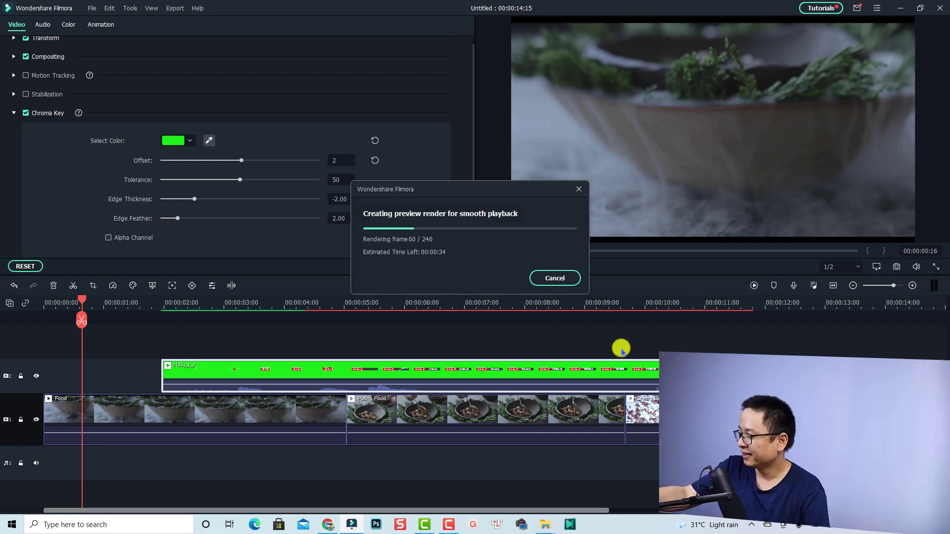